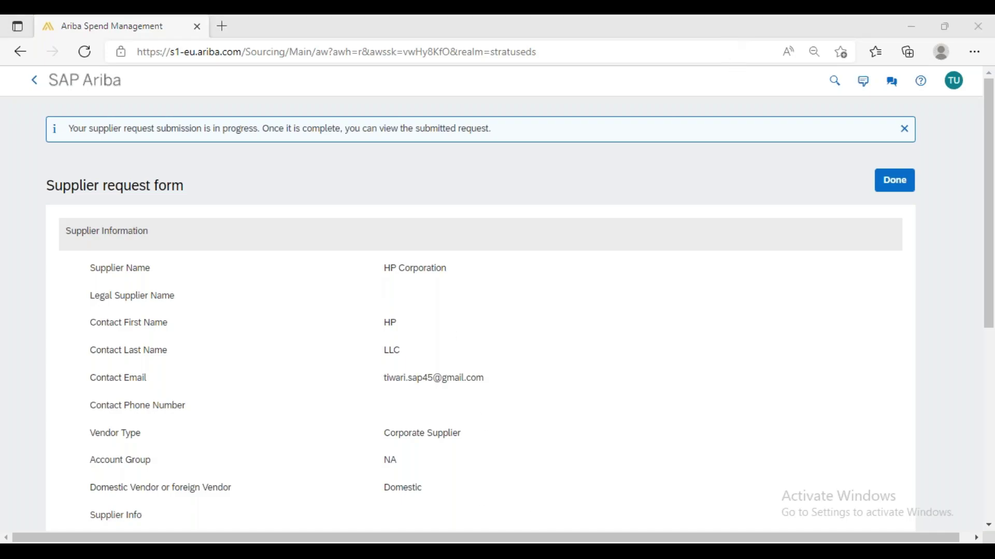
Switch from the browser to the '*5 - Notepad' SAP Ariba process notes.
click(541, 523)
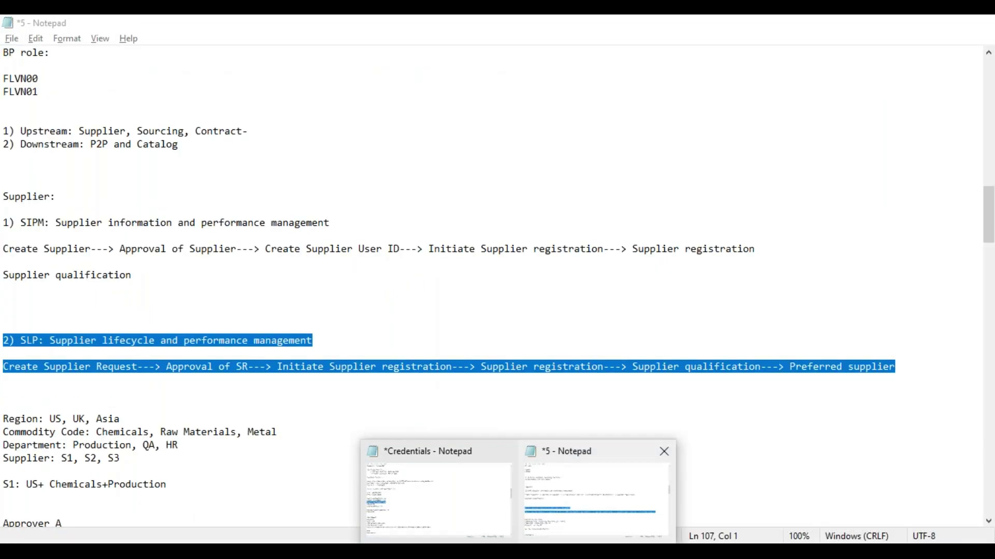
Highlight 'Approval of SR' as the second step of the SLP flow in the notes.
click(166, 366)
drag(166, 366, 251, 369)
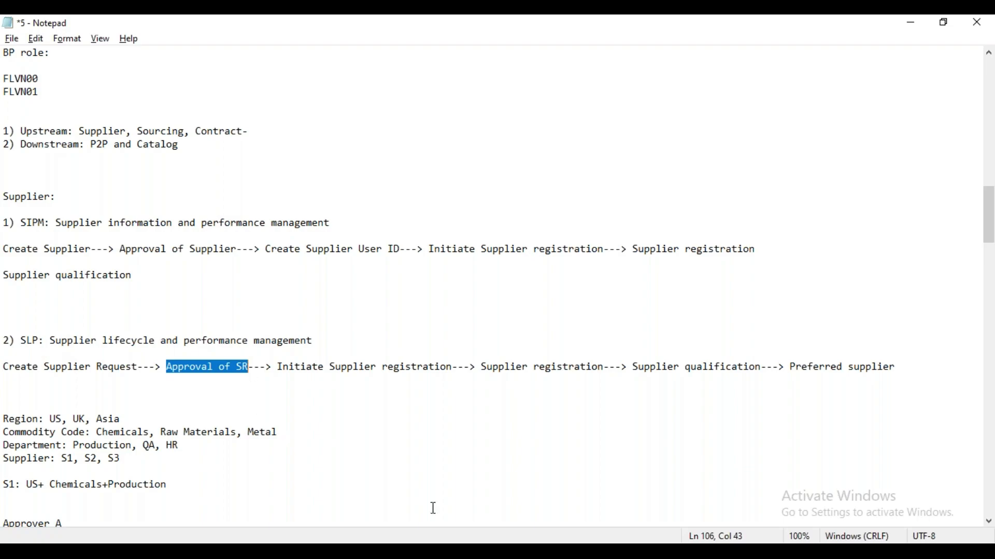
Return to the Ariba browser and close the HP Corporation supplier request form with Done.
mouse_move(450, 551)
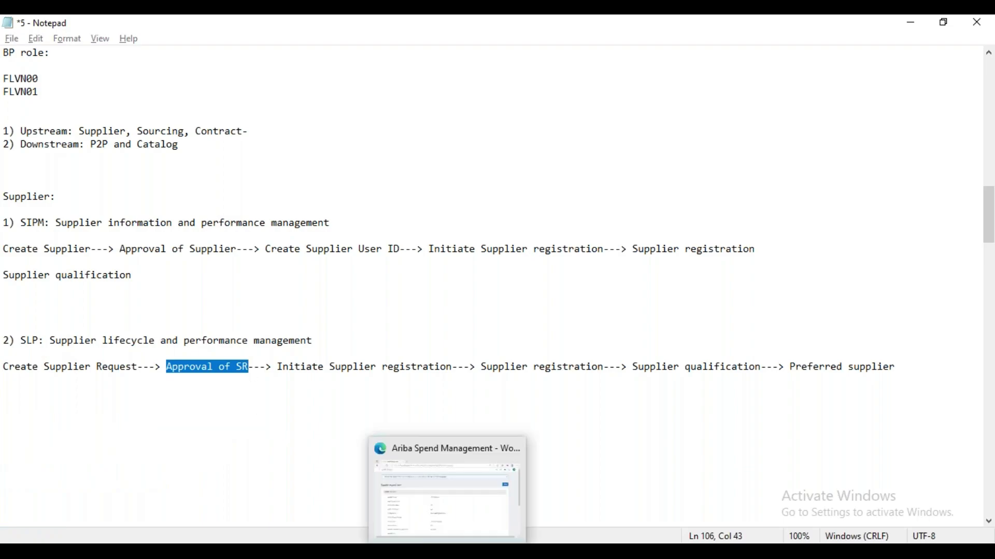
click(449, 490)
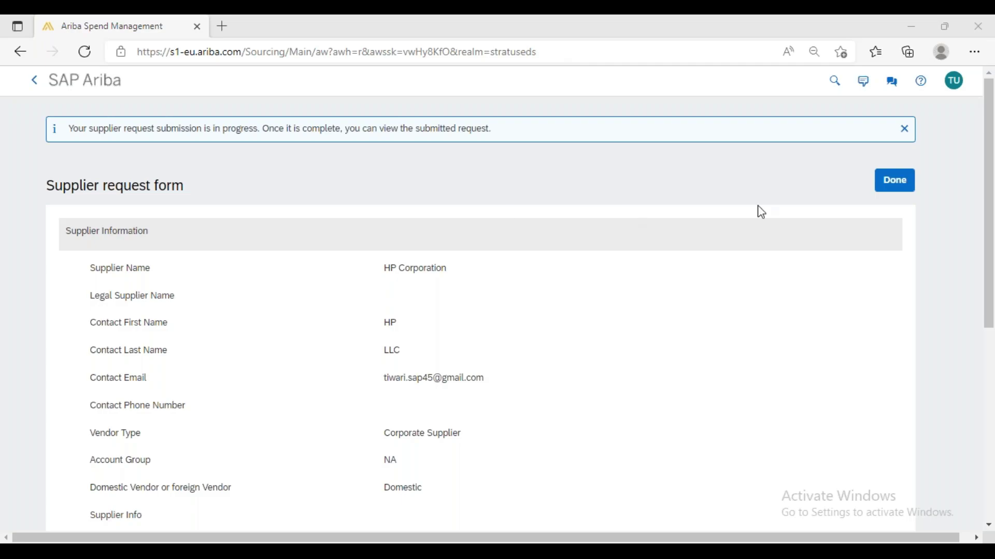
click(896, 194)
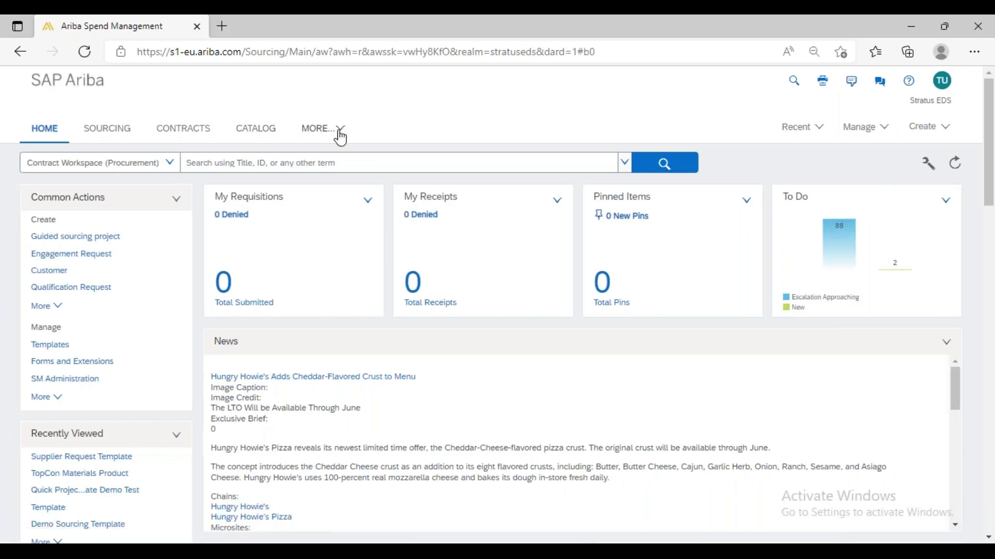
Go to the Supplier Management workspace via the MORE… tab menu.
click(341, 135)
click(348, 350)
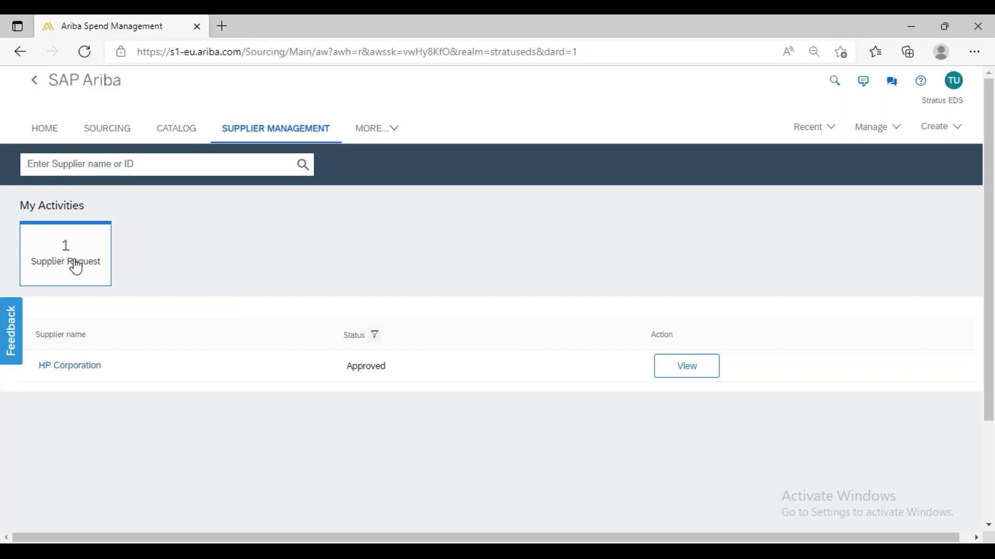
View the approved HP Corporation request, scroll its questionnaire, and highlight the header and Process Flow.
click(681, 370)
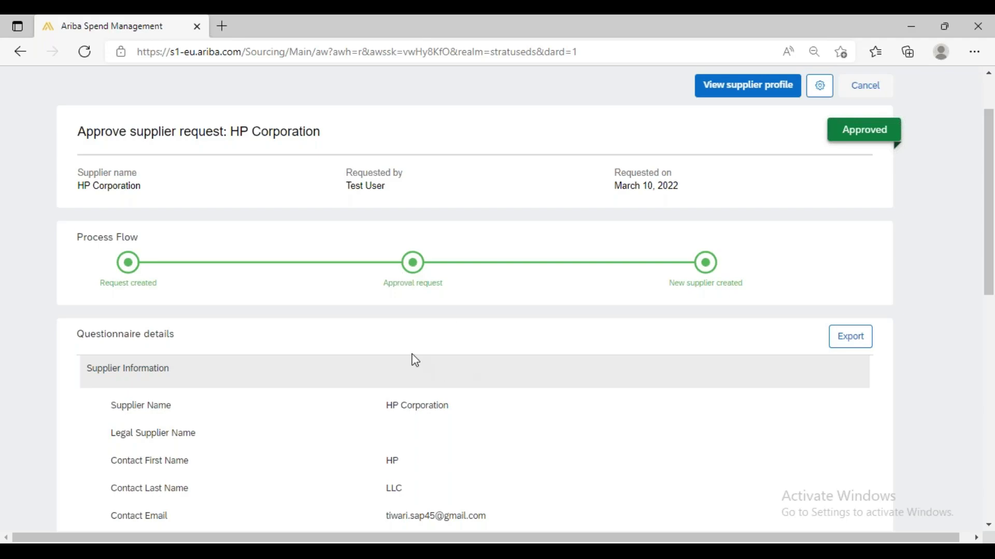
scroll(415, 361, down, 1)
scroll(451, 460, down, 3)
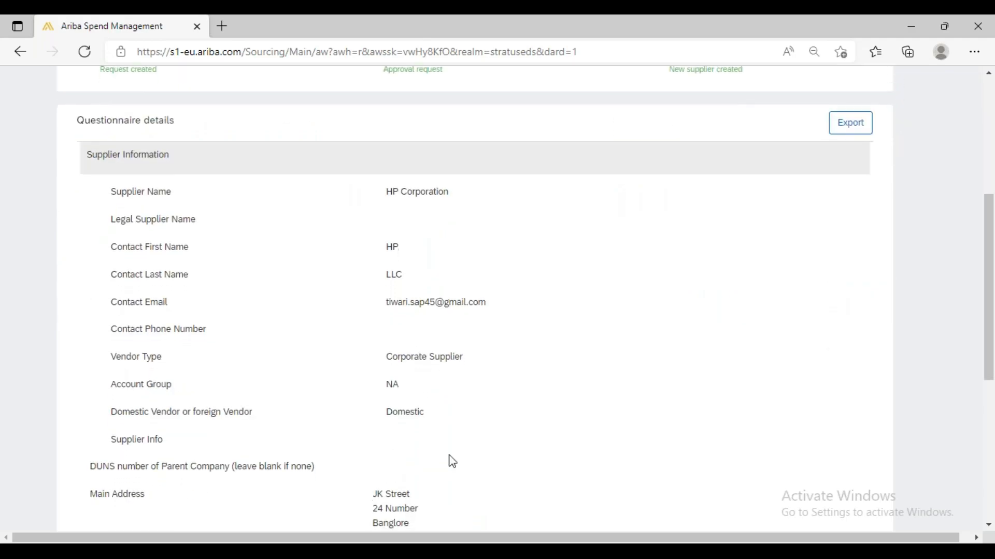
scroll(453, 461, down, 3)
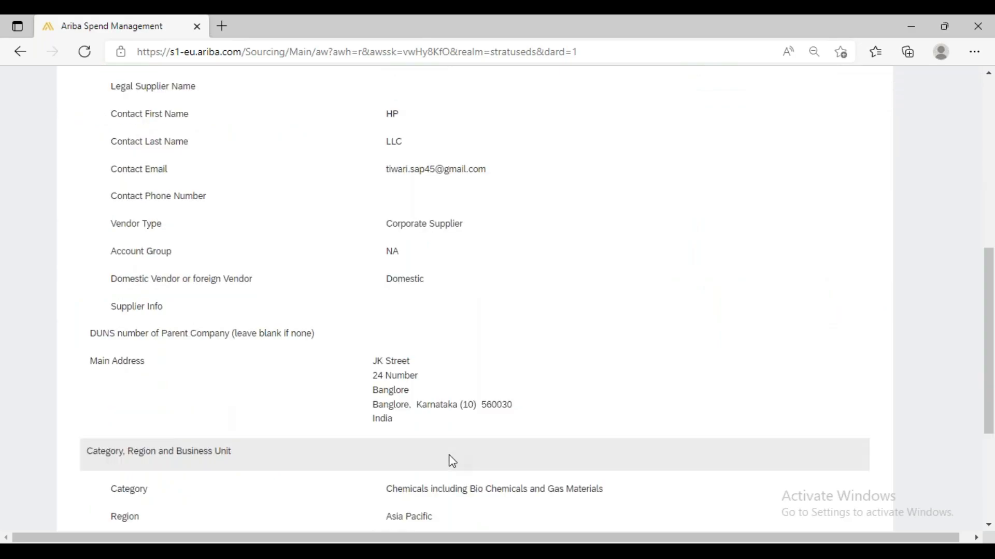
scroll(453, 461, down, 2)
scroll(452, 461, up, 5)
scroll(453, 461, up, 4)
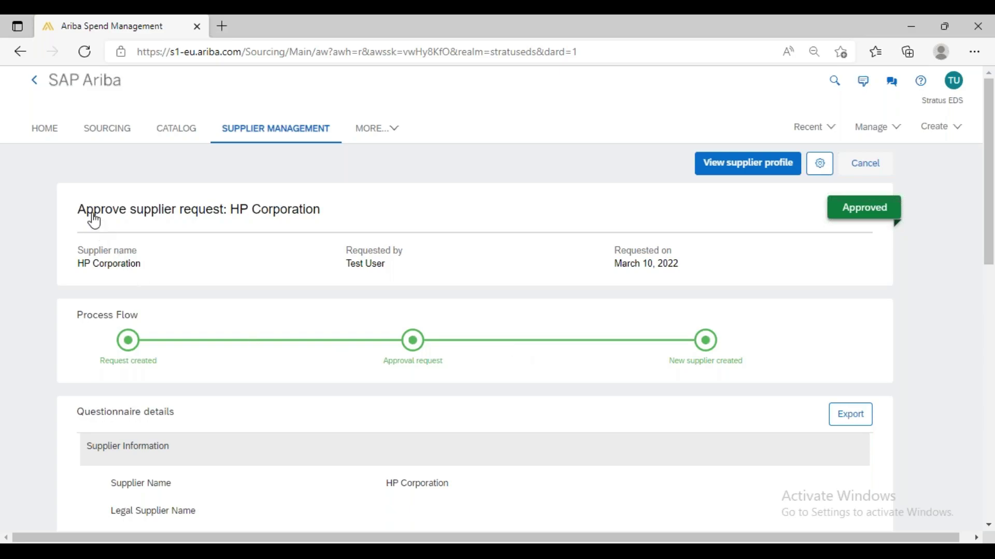
drag(79, 209, 93, 210)
drag(291, 235, 668, 385)
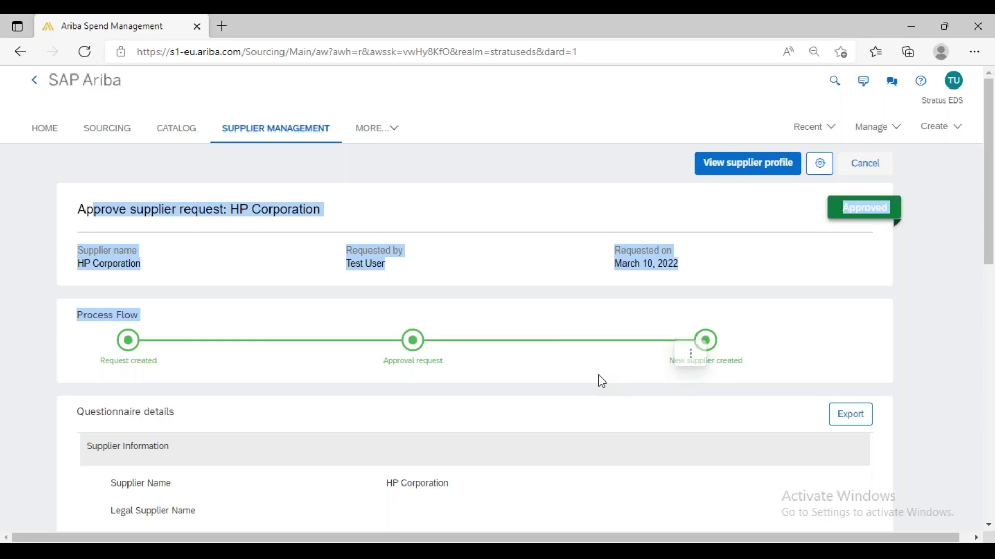
Open the HP Corporation supplier profile and highlight its name and vendor ID line.
click(755, 173)
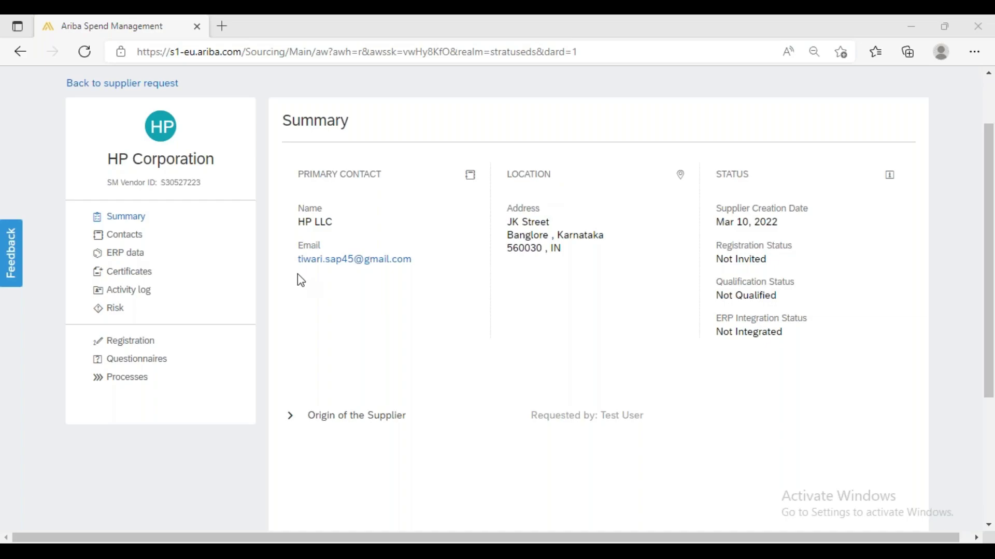
drag(110, 159, 215, 162)
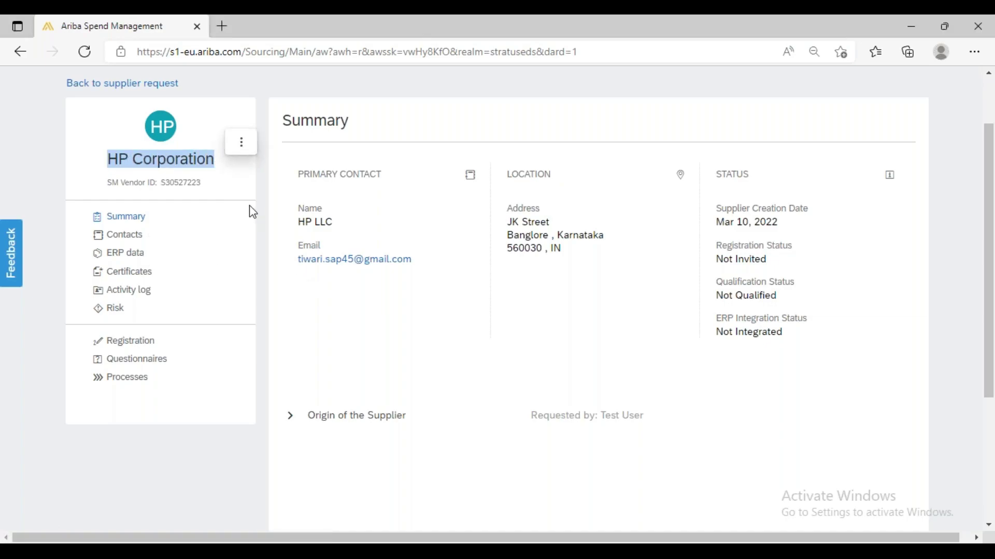
drag(108, 185, 200, 187)
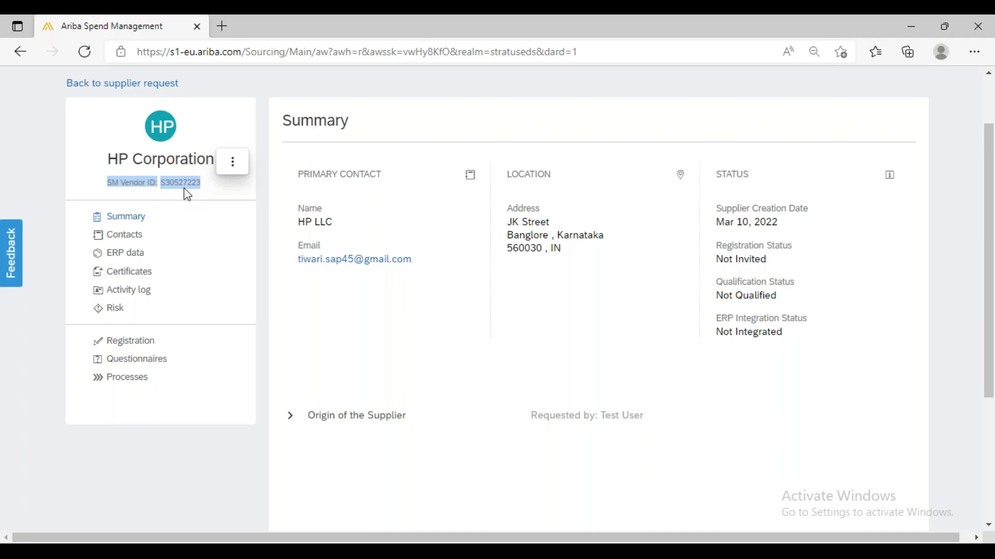
Highlight the vendor ID, contact, location, and the Registration, Qualification and ERP Integration statuses.
click(188, 195)
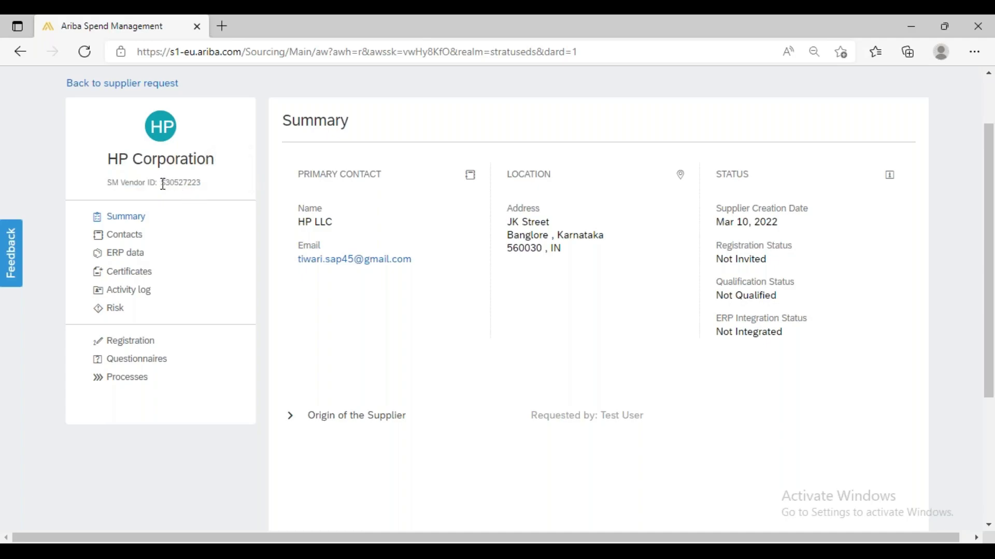
drag(162, 184, 213, 193)
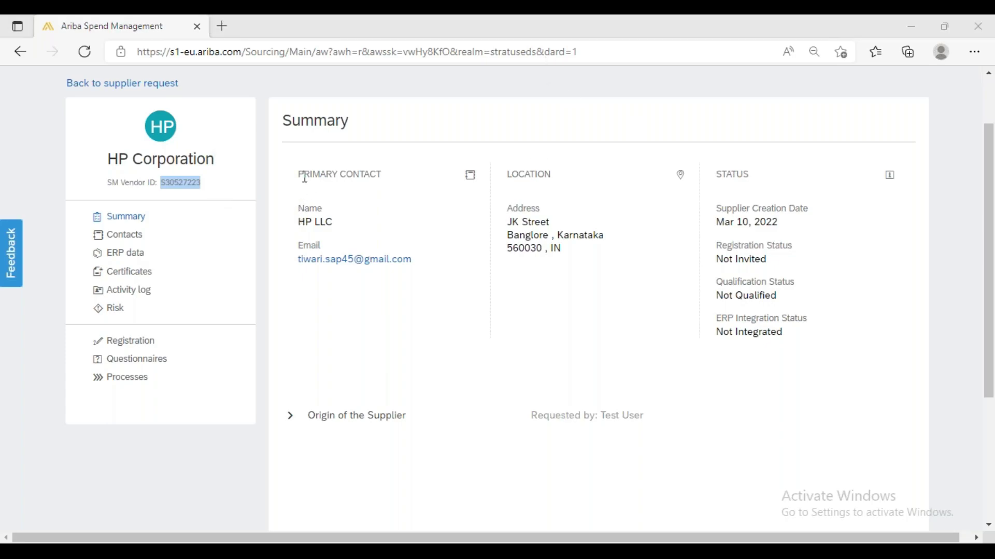
drag(305, 176, 816, 333)
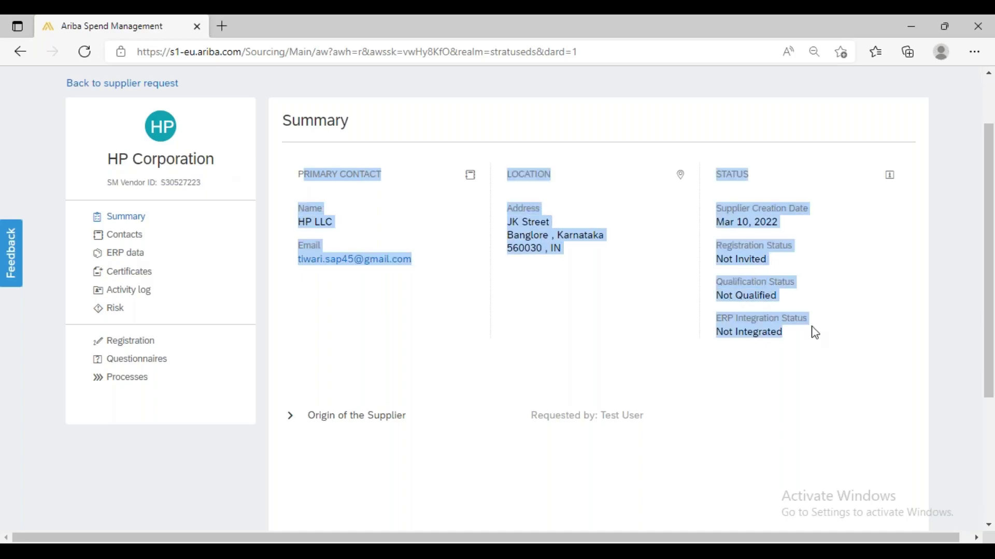
click(779, 271)
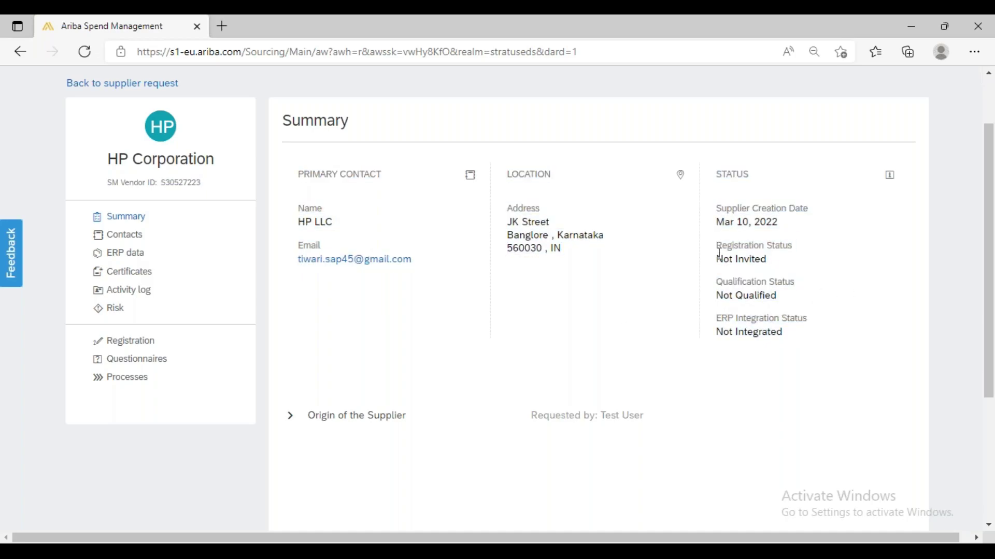
drag(717, 242, 794, 247)
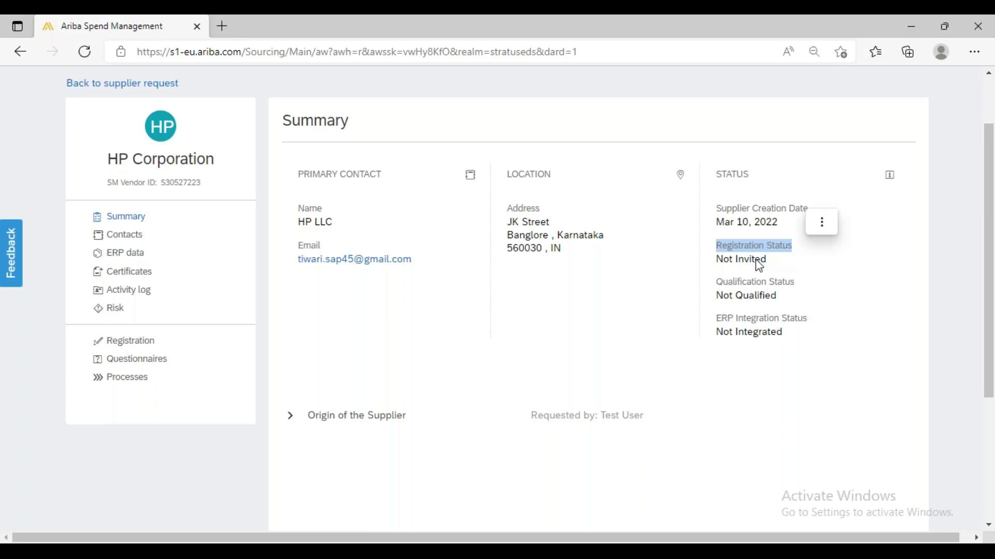
drag(716, 282, 799, 285)
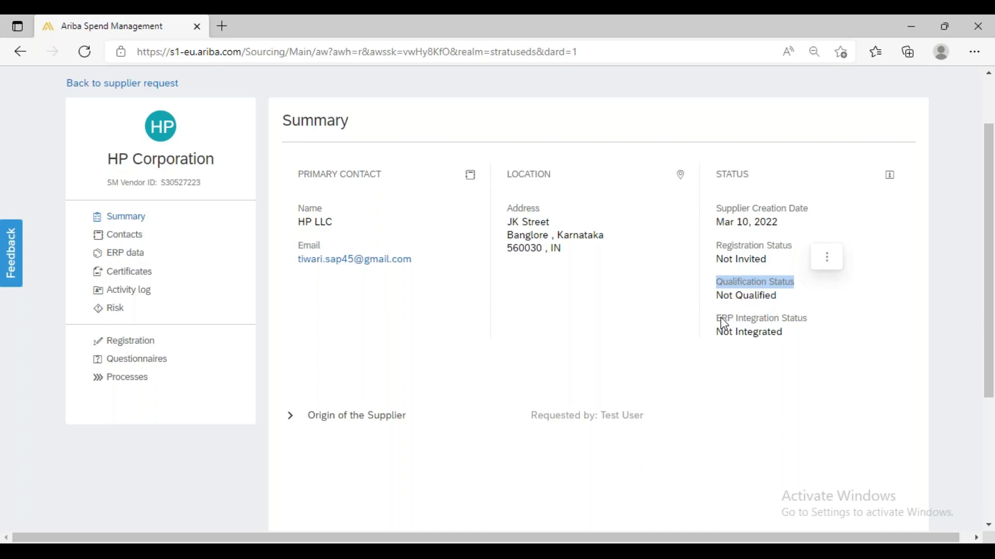
drag(723, 320, 807, 319)
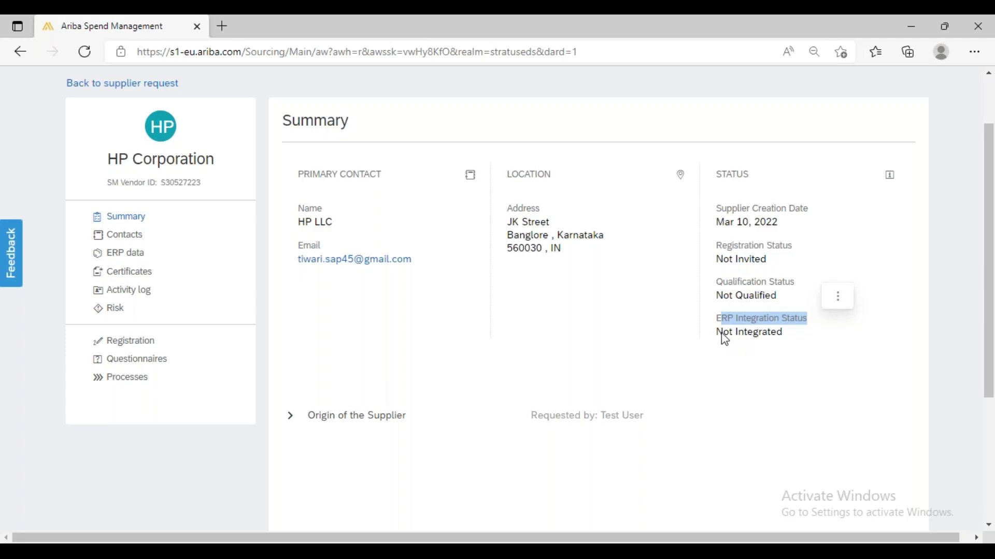
drag(724, 334, 801, 343)
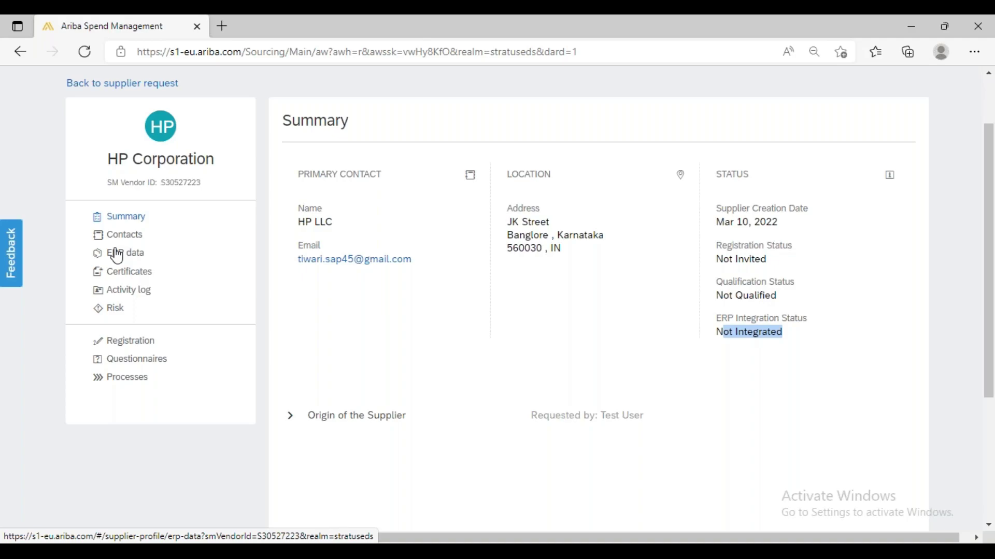
Open the supplier's Registration page, then switch back to the Notepad process notes.
click(133, 342)
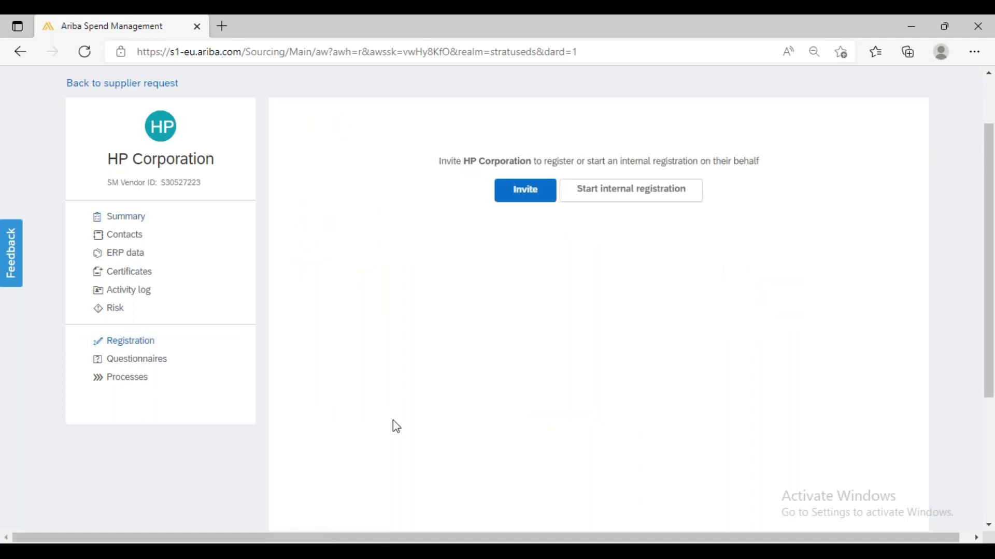
click(562, 541)
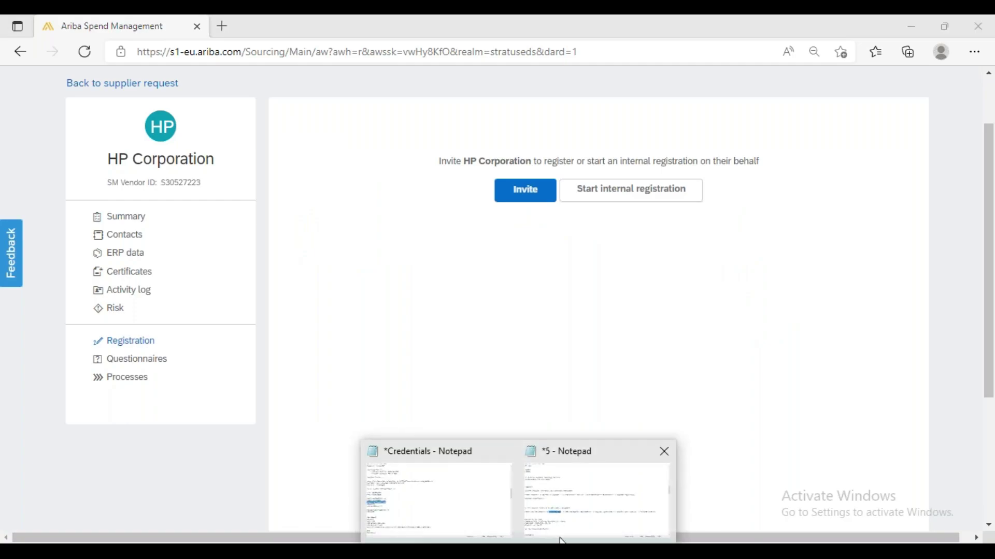
click(570, 521)
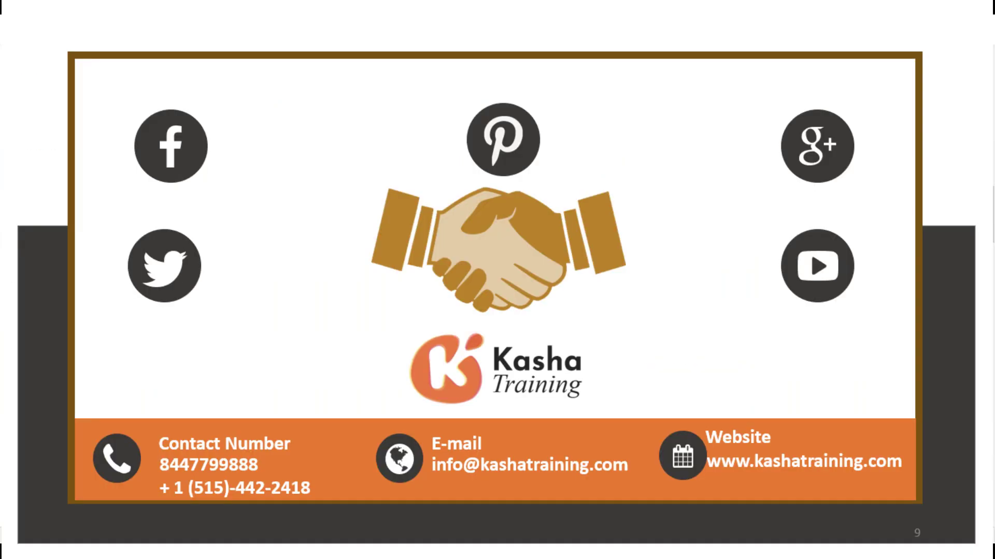